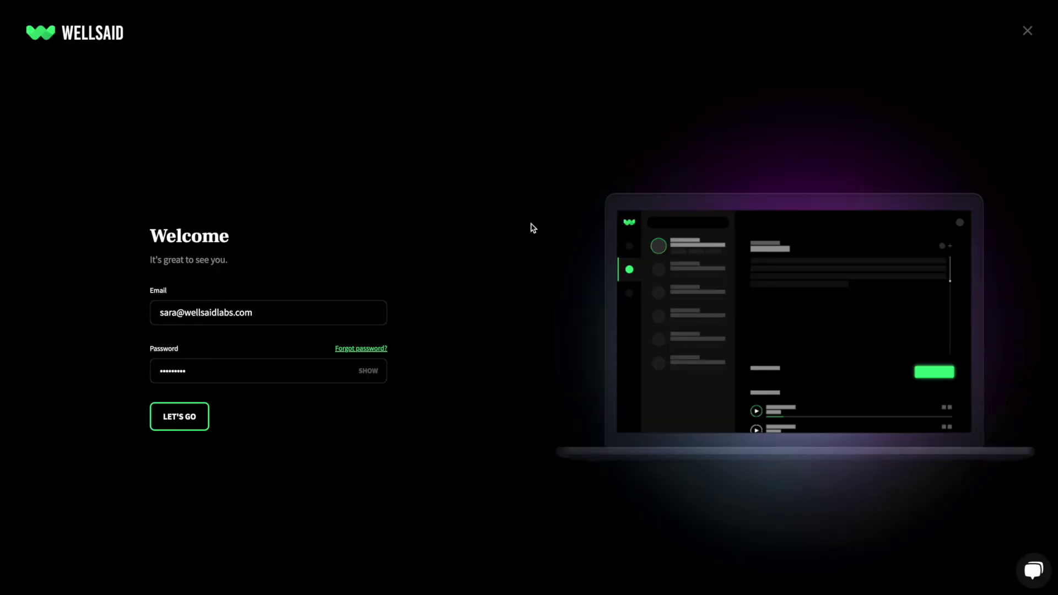
Enter the blood-pressure test sentence without its trailing blank line, with Nicole L. as the voice.
{"action": "left_click", "coordinate": [202, 420]}
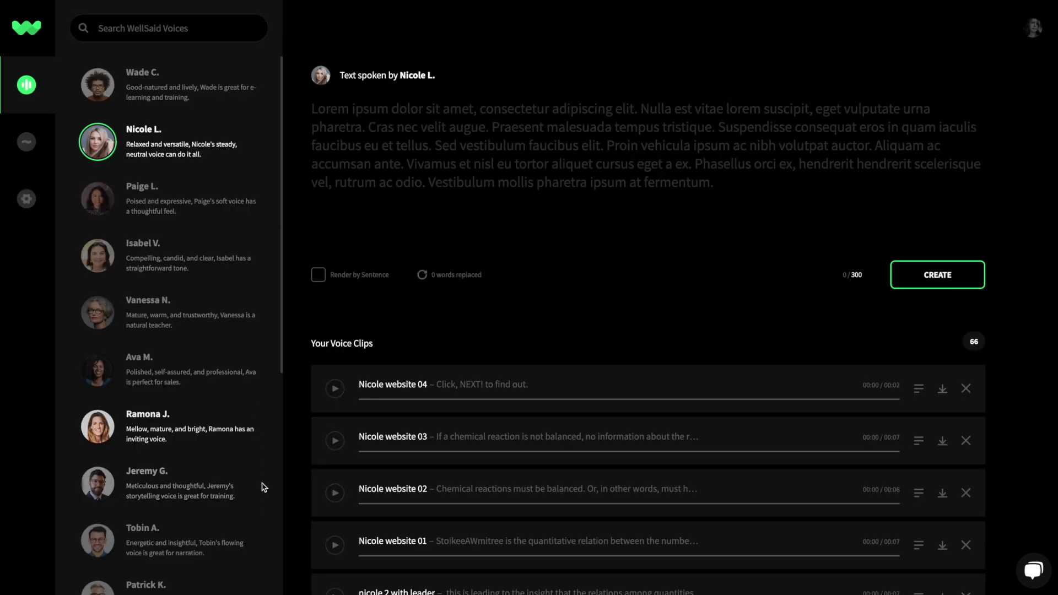
{"action": "scroll", "coordinate": [257, 564], "scroll_direction": "down", "scroll_amount": 2}
{"action": "scroll", "coordinate": [256, 566], "scroll_direction": "down", "scroll_amount": 3}
{"action": "scroll", "coordinate": [256, 567], "scroll_direction": "down", "scroll_amount": 3}
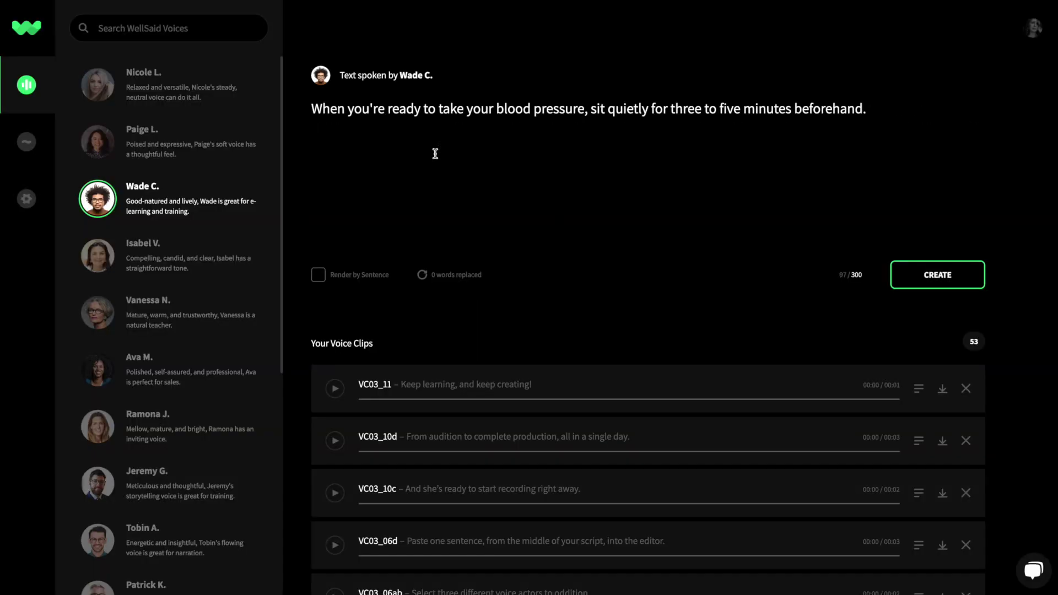
{"action": "key", "text": "BackSpace"}
{"action": "left_click", "coordinate": [199, 88]}
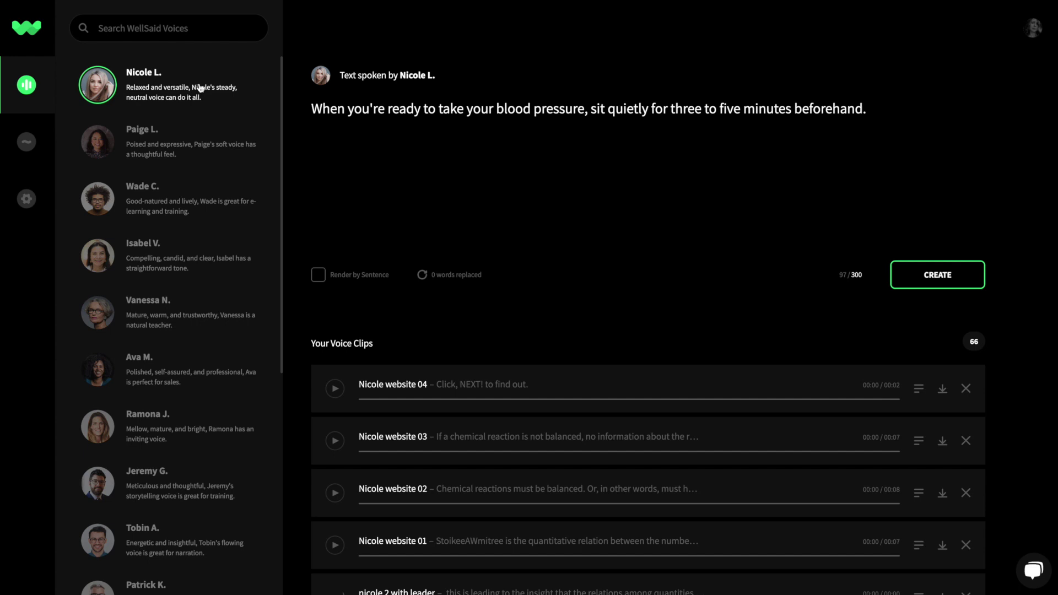
Render the test sentence with Paige L. and Isabel V., then play Isabel's take IV-53.
{"action": "left_click", "coordinate": [208, 155]}
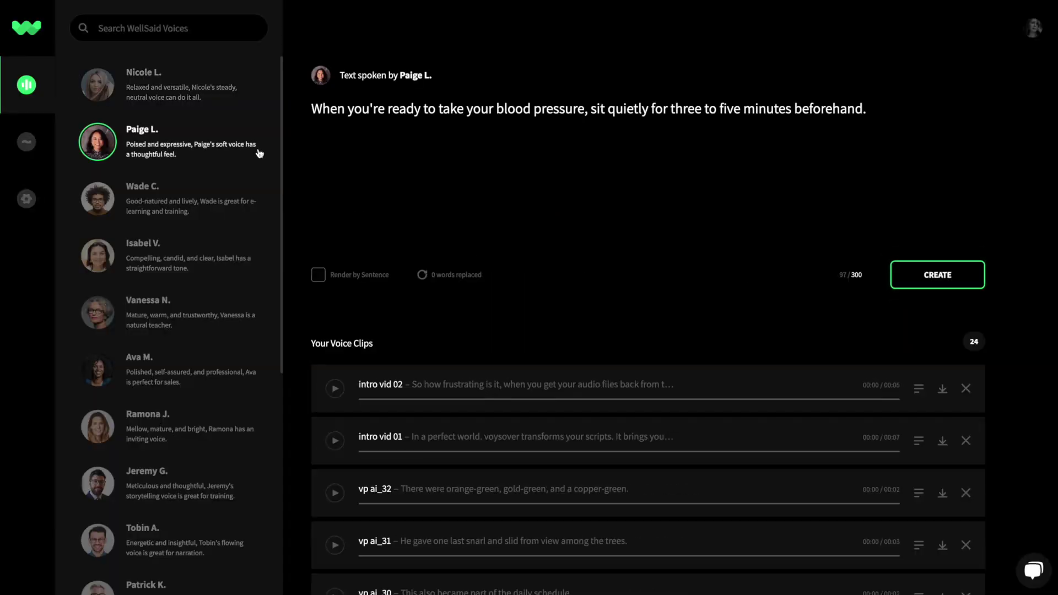
{"action": "left_click", "coordinate": [941, 284]}
{"action": "left_click", "coordinate": [236, 259]}
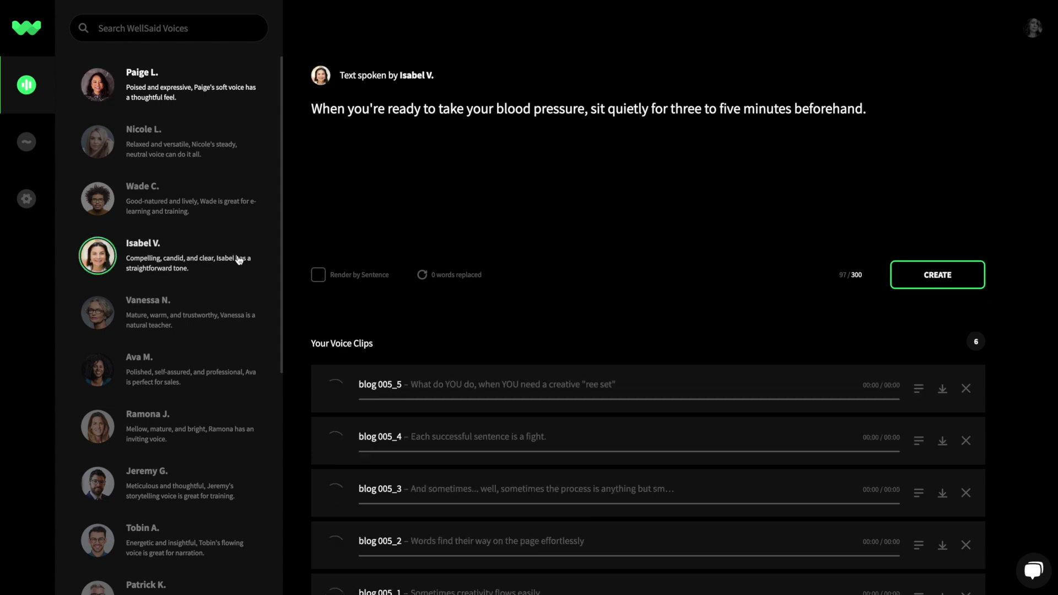
{"action": "left_click", "coordinate": [901, 275]}
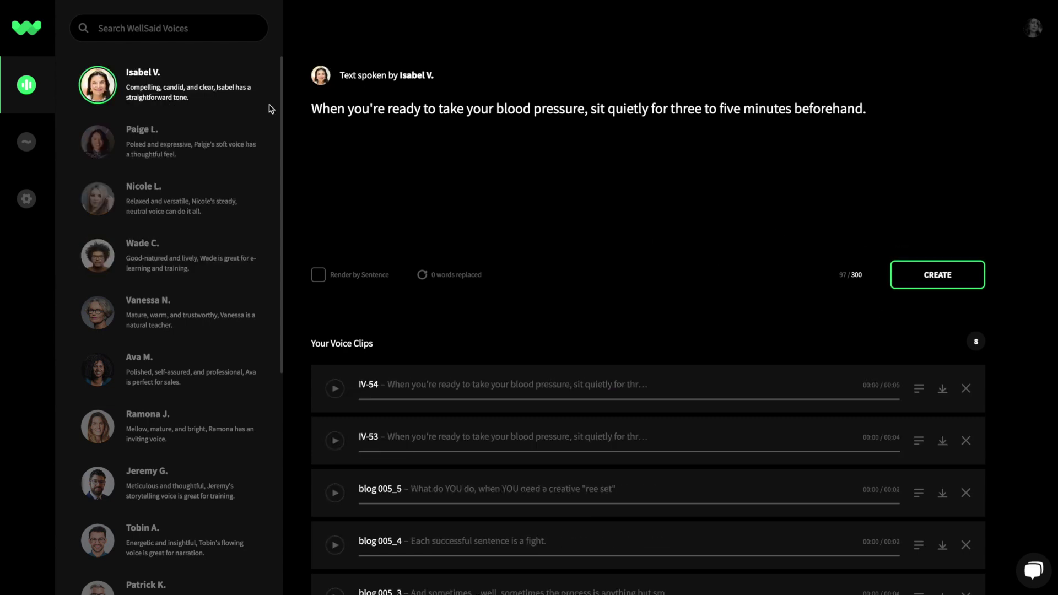
{"action": "left_click", "coordinate": [334, 441]}
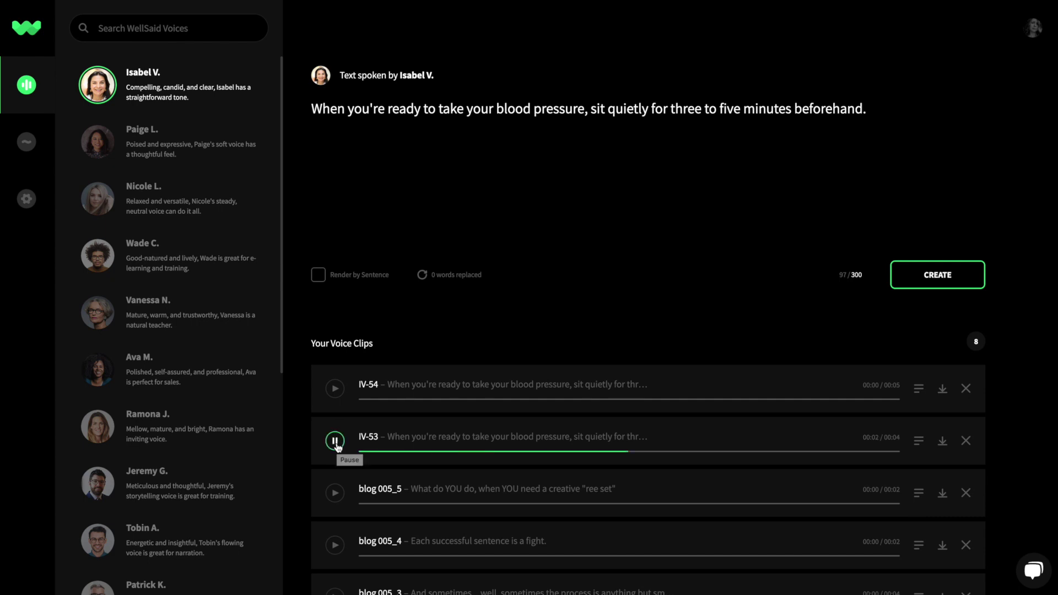
{"action": "left_click", "coordinate": [335, 388]}
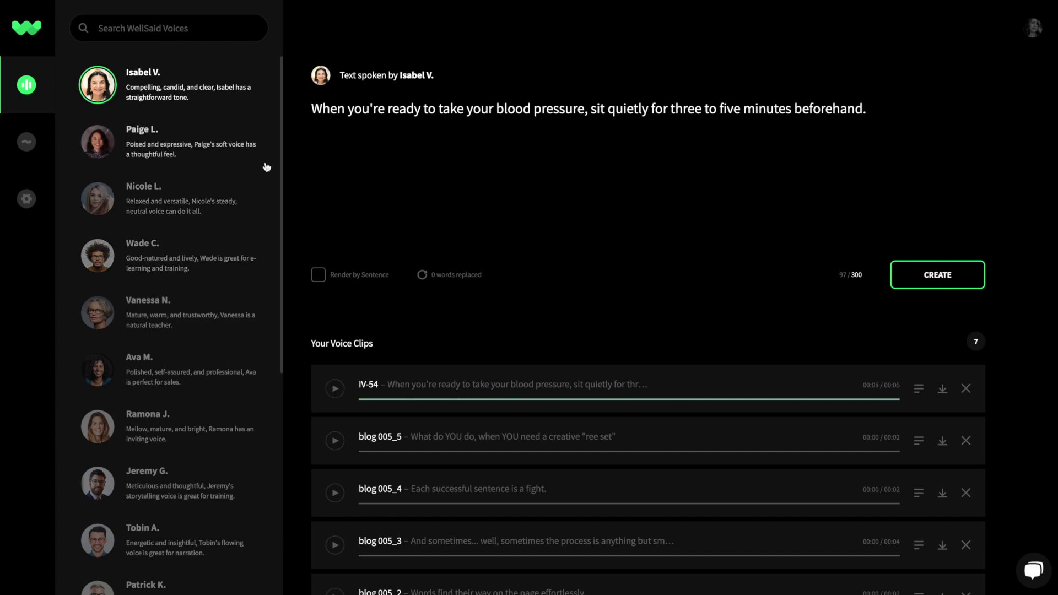
{"action": "left_click", "coordinate": [248, 153]}
{"action": "left_click", "coordinate": [335, 388]}
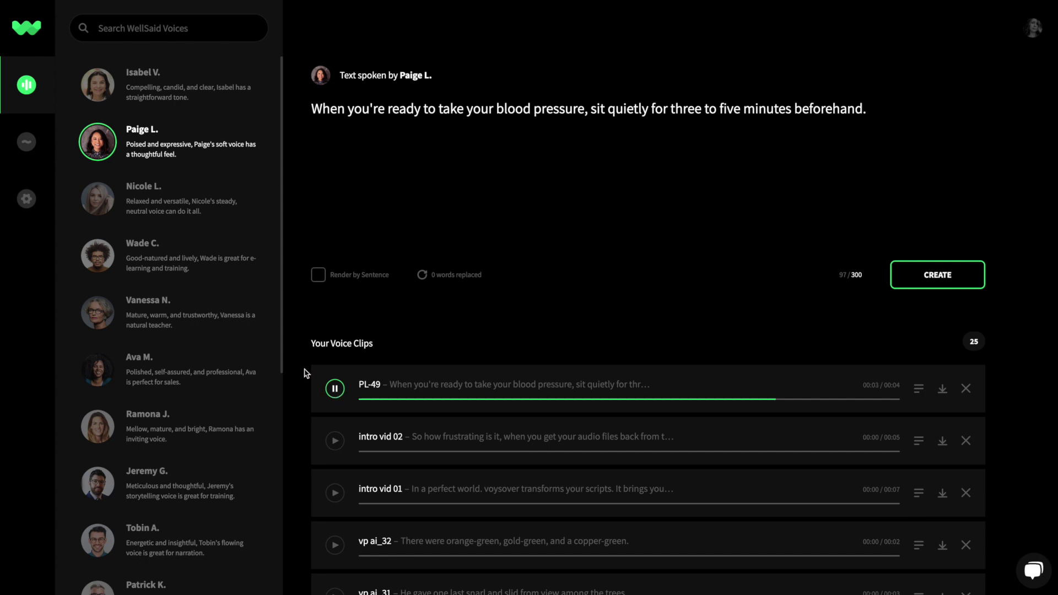
Audition Nicole L.'s take NL-139, then settle on Paige L. as the voice.
{"action": "left_click", "coordinate": [253, 220]}
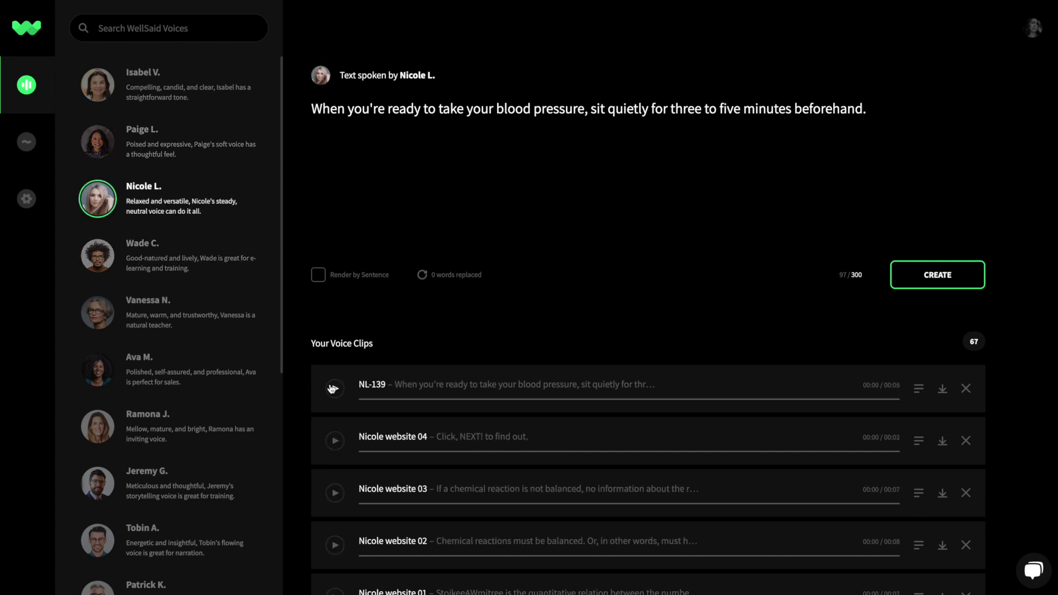
{"action": "left_click", "coordinate": [332, 388]}
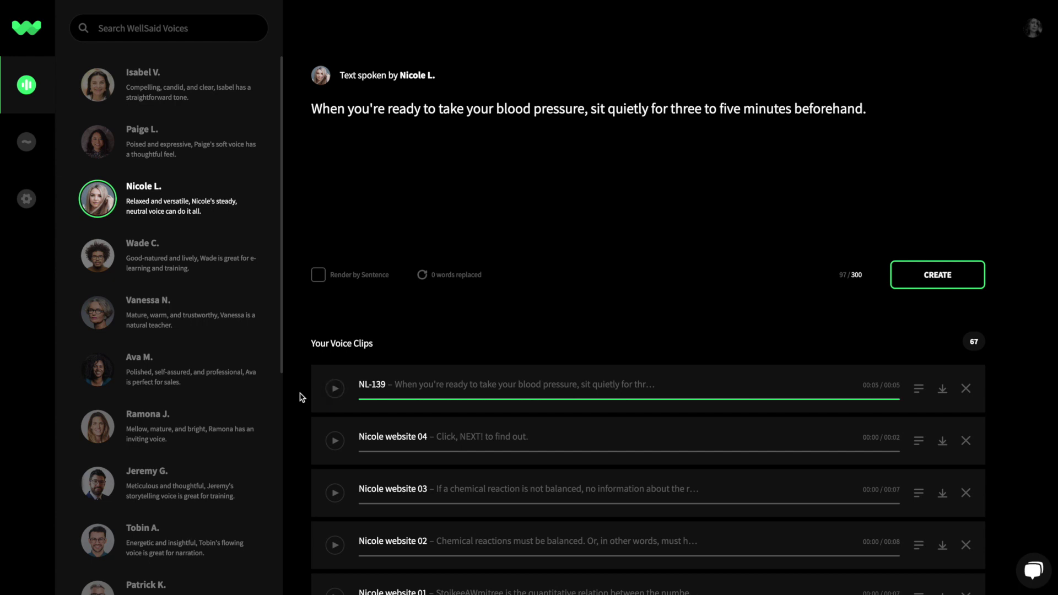
{"action": "left_click", "coordinate": [265, 165]}
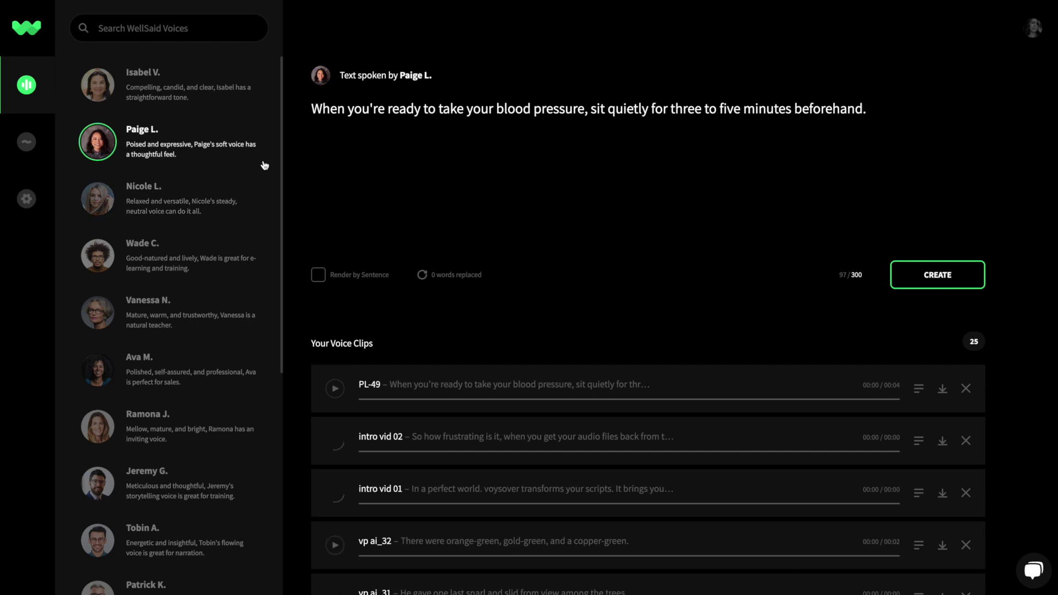
Paste the full blood-pressure script over the test sentence and create per-sentence Paige L. clips.
{"action": "triple_click", "coordinate": [882, 116]}
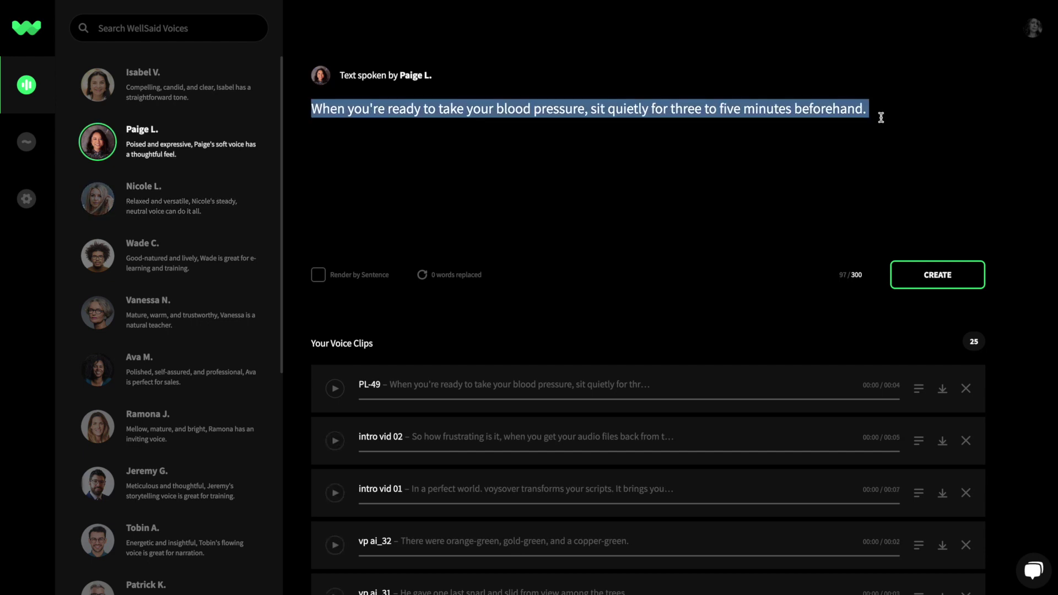
{"action": "type", "text": "Today you’ll learn how to take your own blood pressure, manually. When you're ready to take your blood pressure, sit quietly for three to five minutes beforehand. To begin, place the cuff on your bare upper arm one inch  above the bend of your elbow. Pull the end of the cuff so that it's evenly tight around your arm. You should place it tight enough so that you can only slip two fingertips under the top edge of the cuff. Make sure your skin doesn't pinch when the cuff inflates."}
{"action": "left_click", "coordinate": [979, 285]}
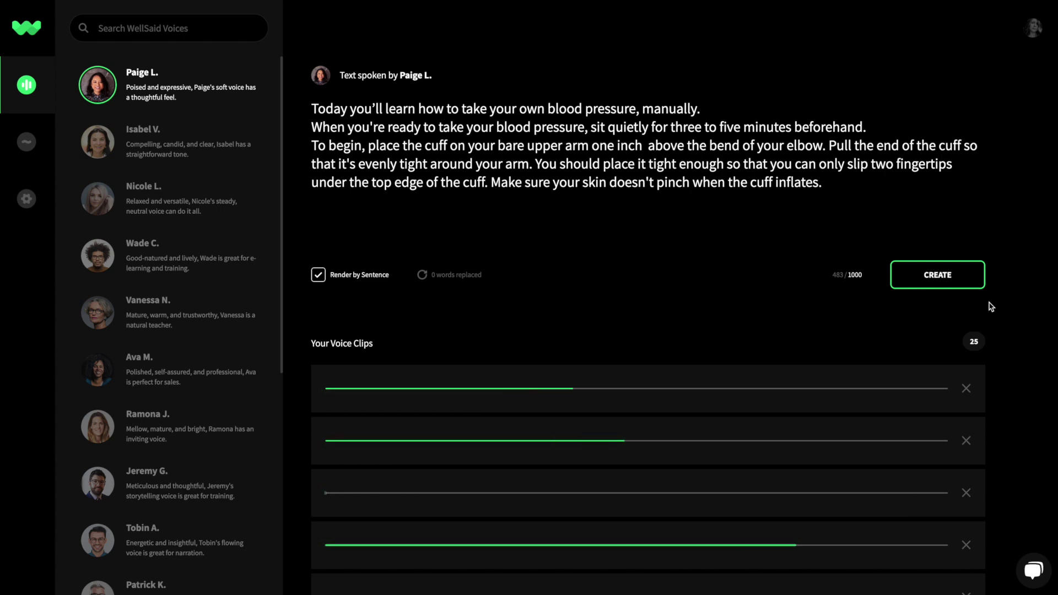